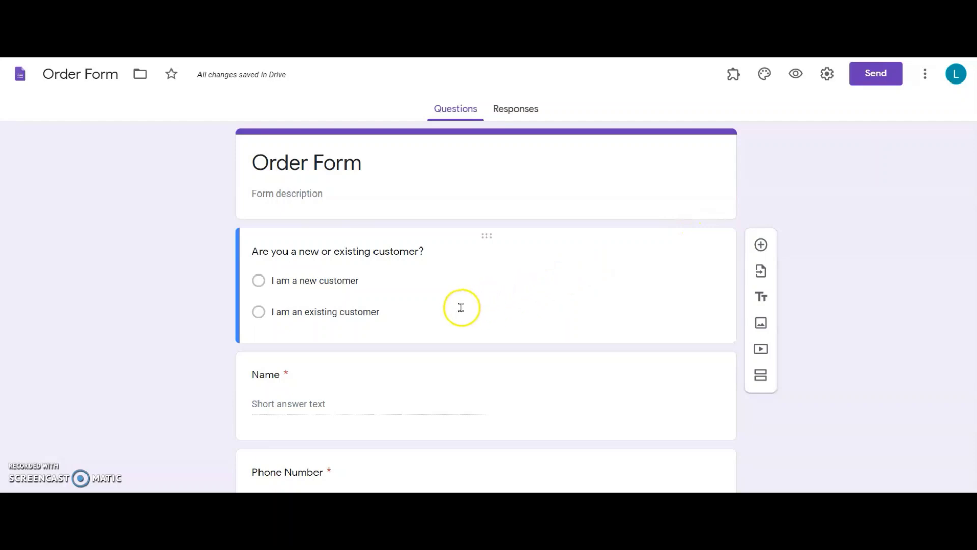
- Review the Order Form, then copy its 640 × 1942 px iframe embed HTML
{"action": "scroll", "coordinate": [474, 402], "scroll_direction": "down", "scroll_amount": 2}
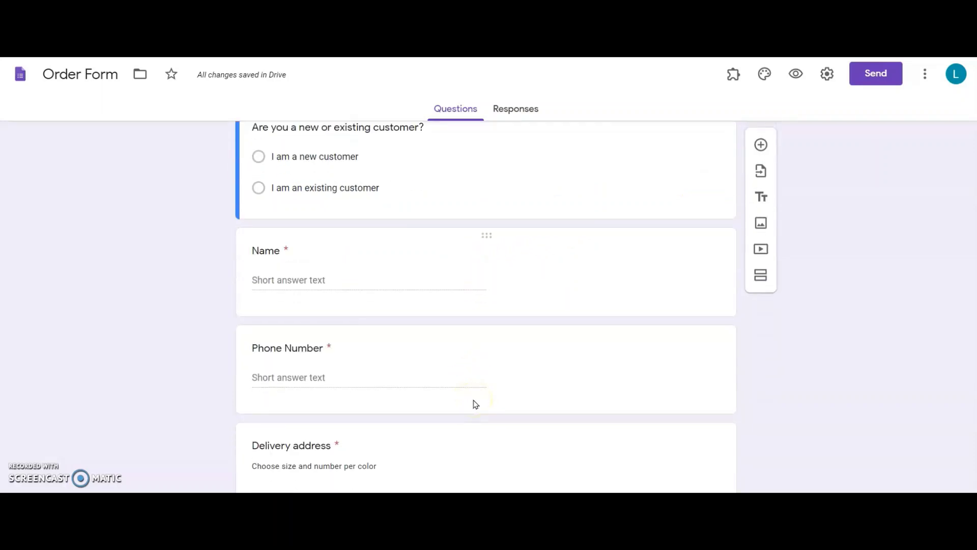
{"action": "scroll", "coordinate": [475, 403], "scroll_direction": "down", "scroll_amount": 5}
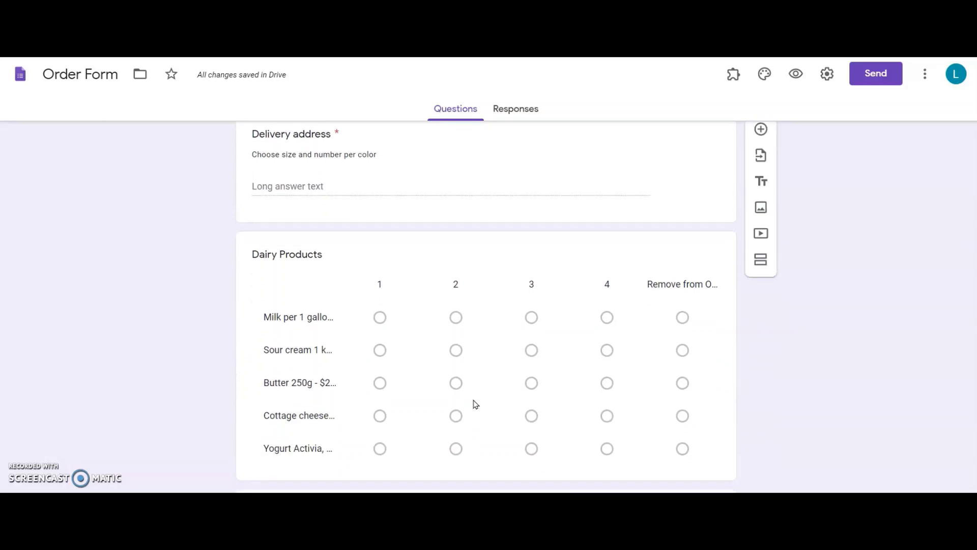
{"action": "scroll", "coordinate": [475, 404], "scroll_direction": "down", "scroll_amount": 5}
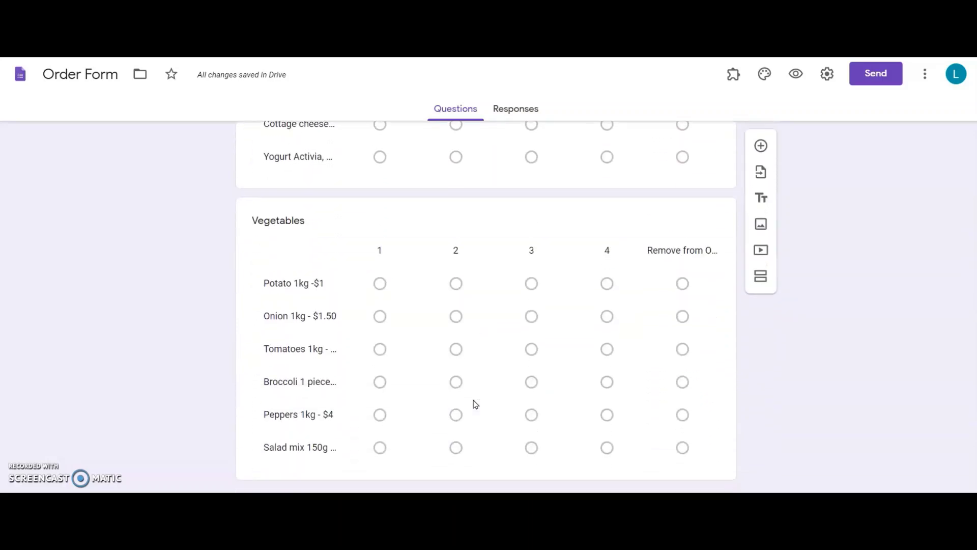
{"action": "scroll", "coordinate": [475, 404], "scroll_direction": "up", "scroll_amount": 10}
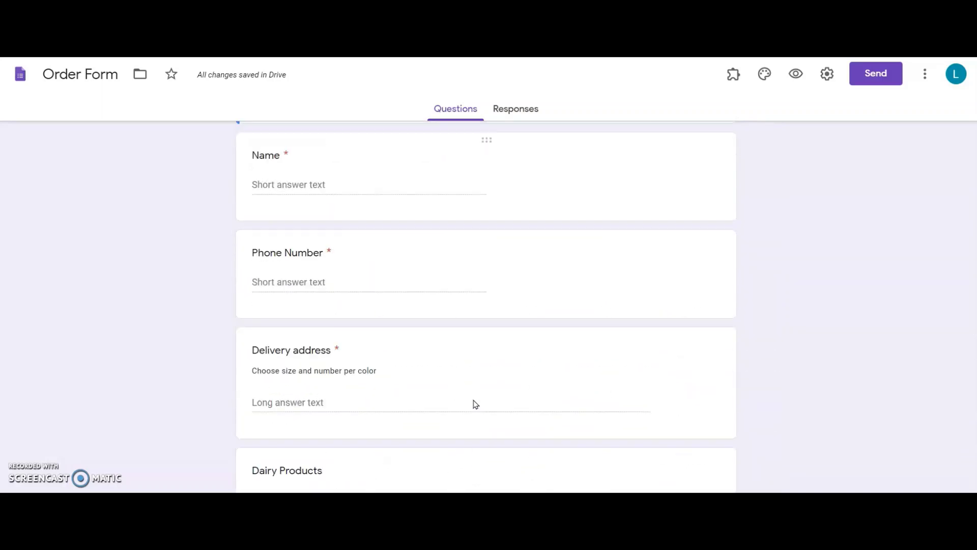
{"action": "scroll", "coordinate": [475, 404], "scroll_direction": "up", "scroll_amount": 2}
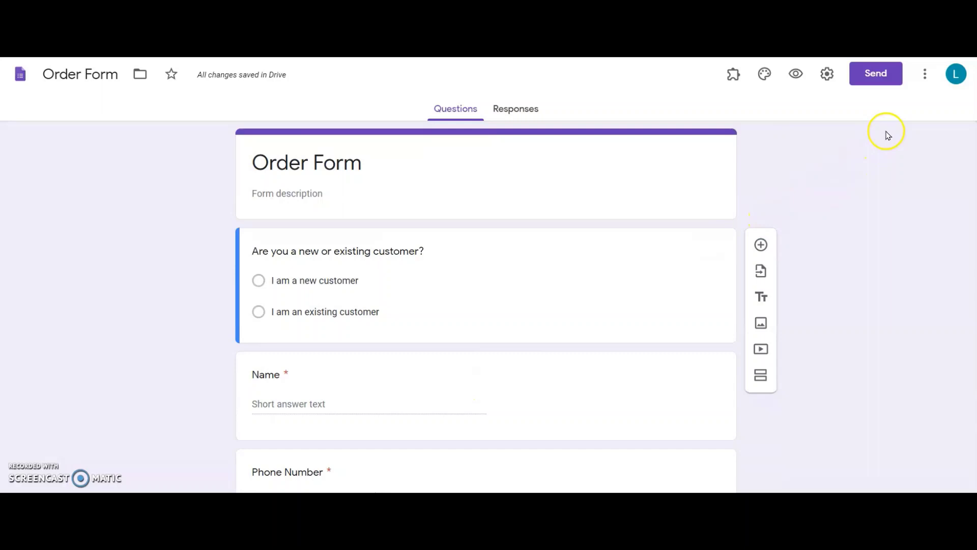
{"action": "left_click", "coordinate": [875, 75]}
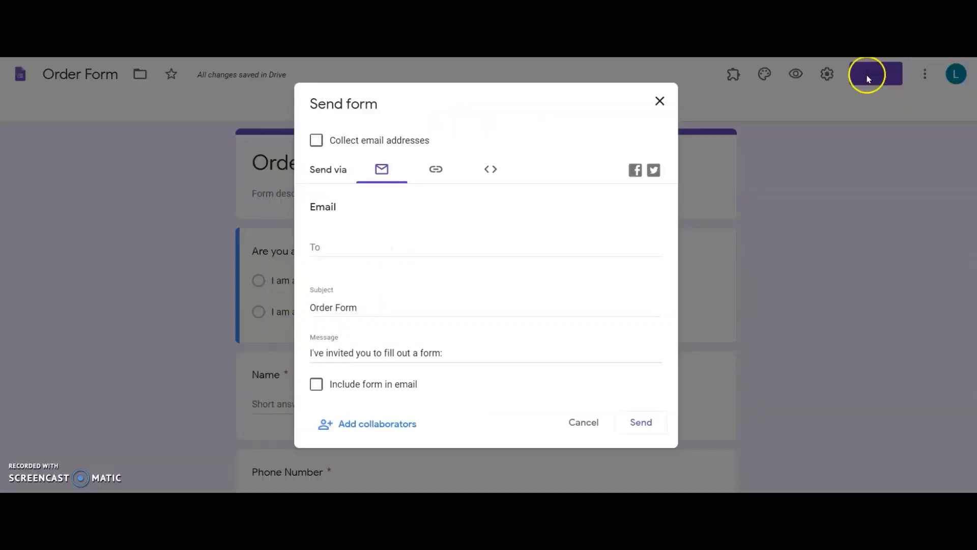
{"action": "left_click", "coordinate": [493, 172]}
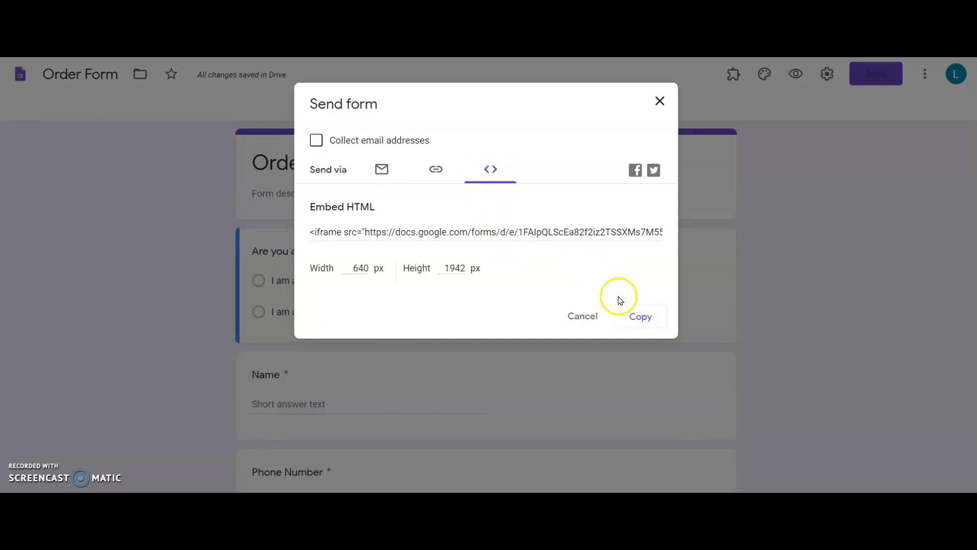
{"action": "left_click", "coordinate": [645, 330]}
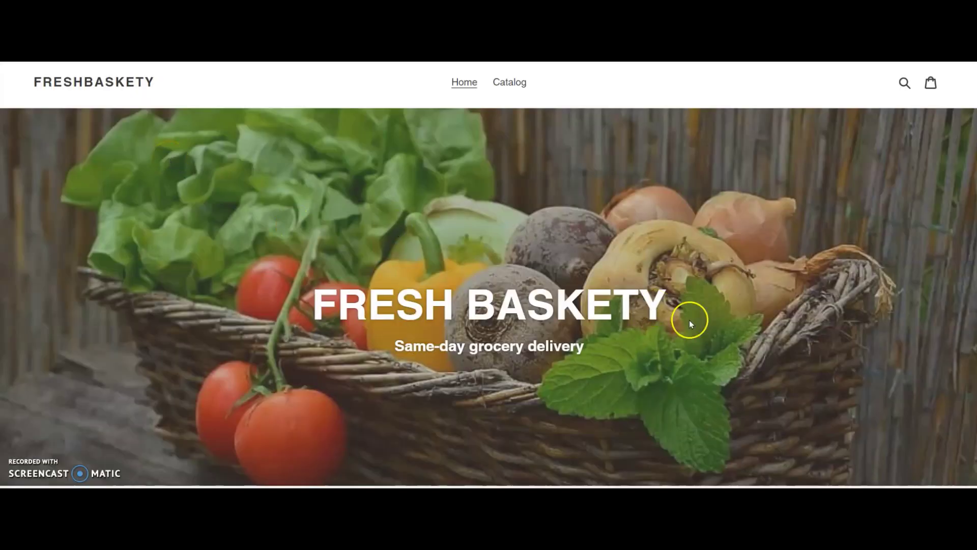
- Scroll the storefront's embedded form through the Dairy and Vegetables grids to Submit, then back to the top
{"action": "scroll", "coordinate": [692, 324], "scroll_direction": "down", "scroll_amount": 8}
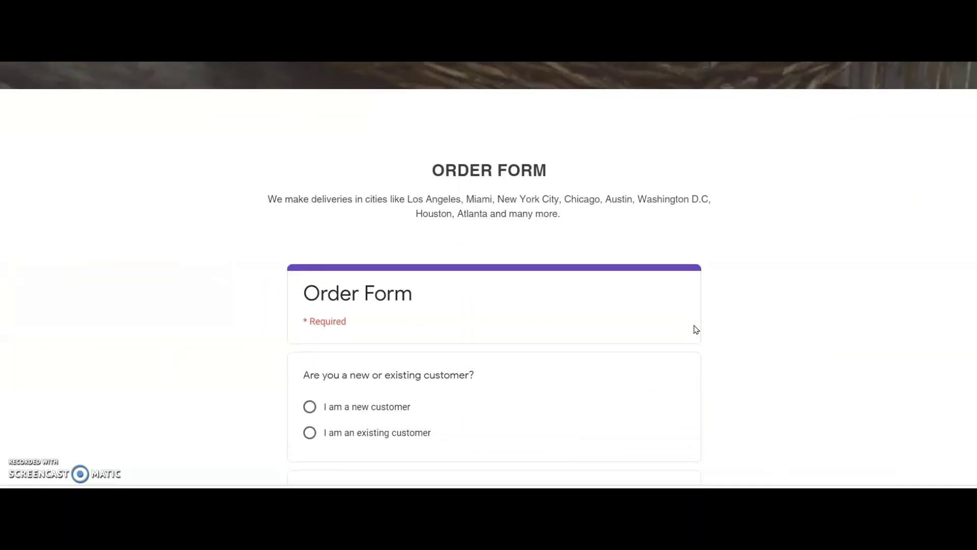
{"action": "scroll", "coordinate": [719, 358], "scroll_direction": "down", "scroll_amount": 1}
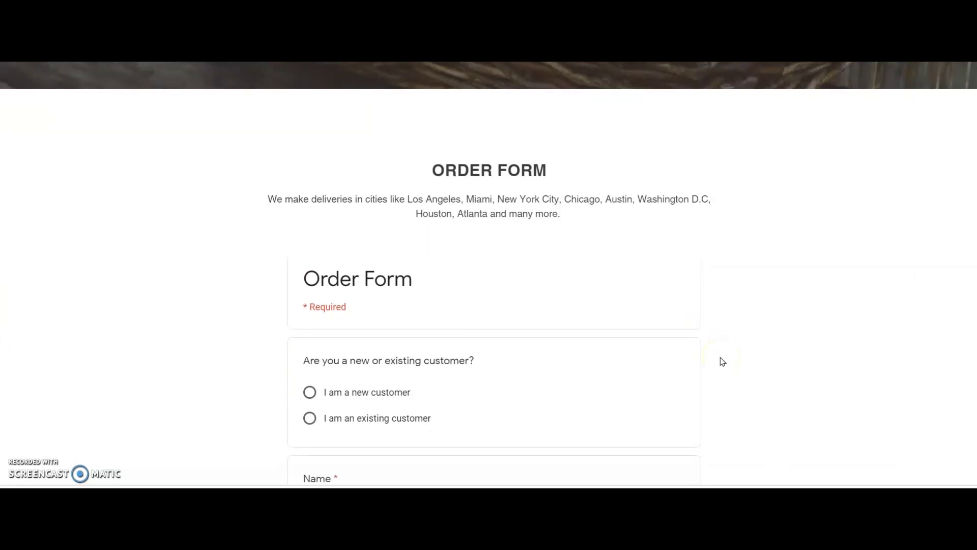
{"action": "scroll", "coordinate": [723, 362], "scroll_direction": "up", "scroll_amount": 1}
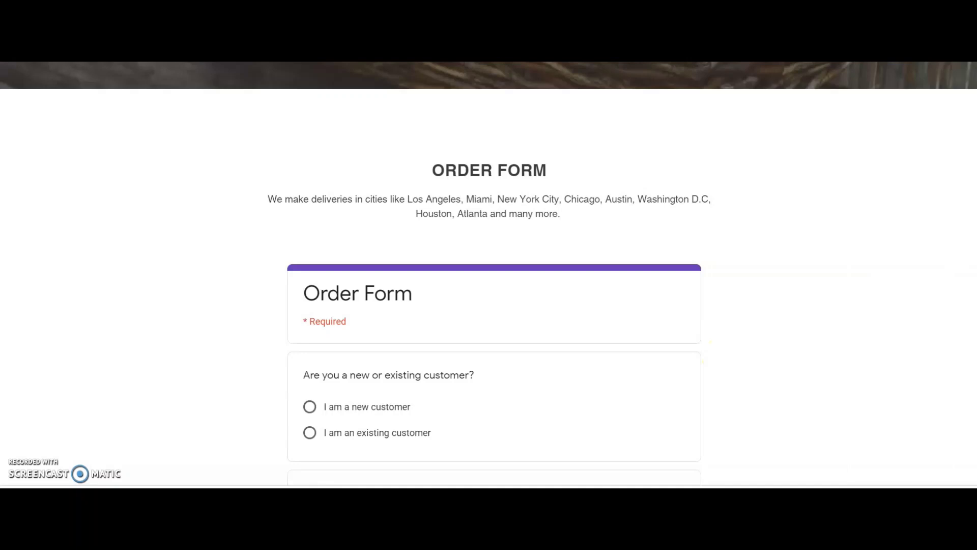
{"action": "scroll", "coordinate": [496, 269], "scroll_direction": "down", "scroll_amount": 9}
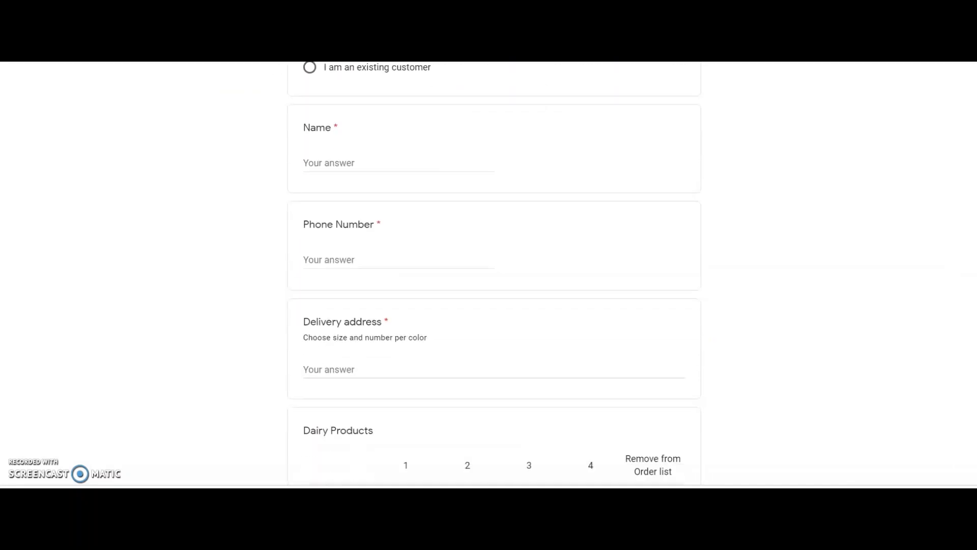
{"action": "scroll", "coordinate": [973, 370], "scroll_direction": "down", "scroll_amount": 5}
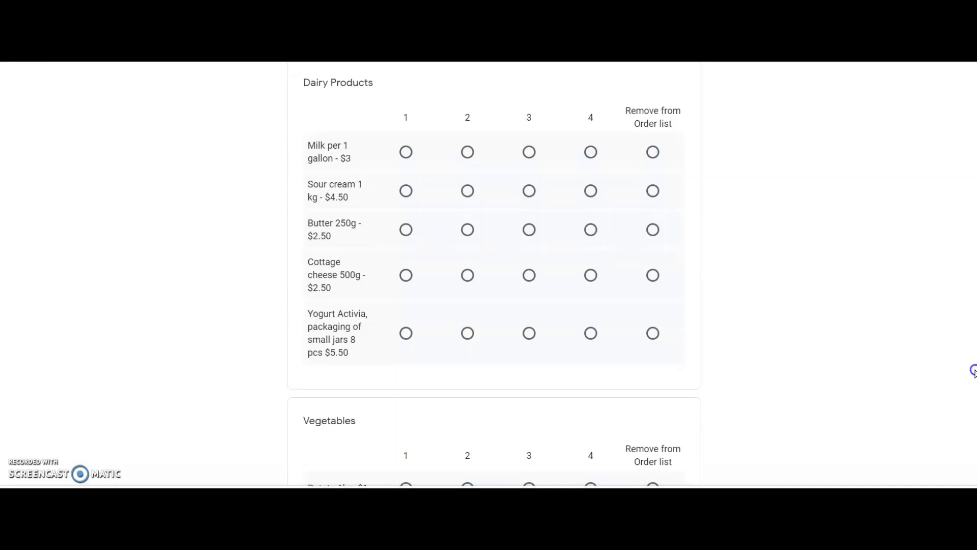
{"action": "scroll", "coordinate": [973, 370], "scroll_direction": "down", "scroll_amount": 7}
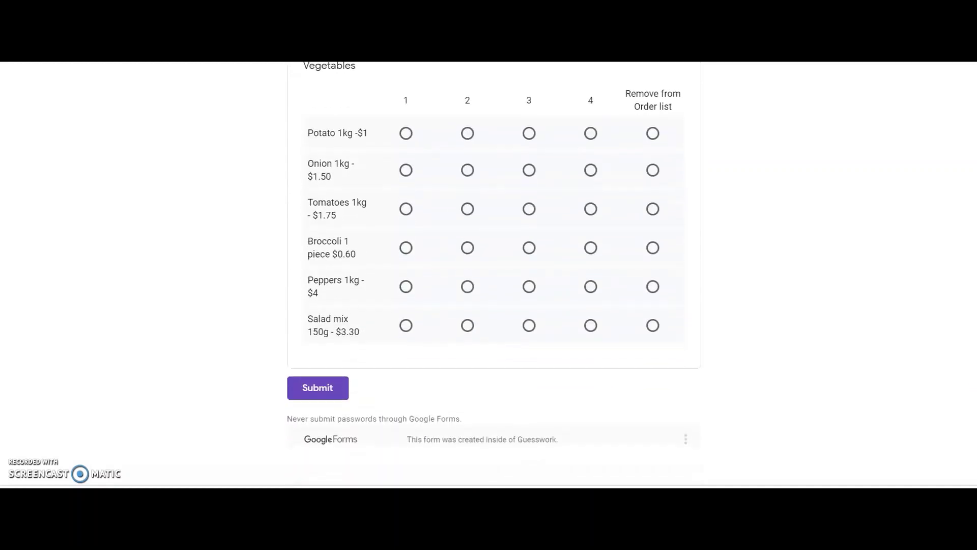
{"action": "scroll", "coordinate": [495, 274], "scroll_direction": "down", "scroll_amount": 1}
{"action": "key", "text": "Home"}
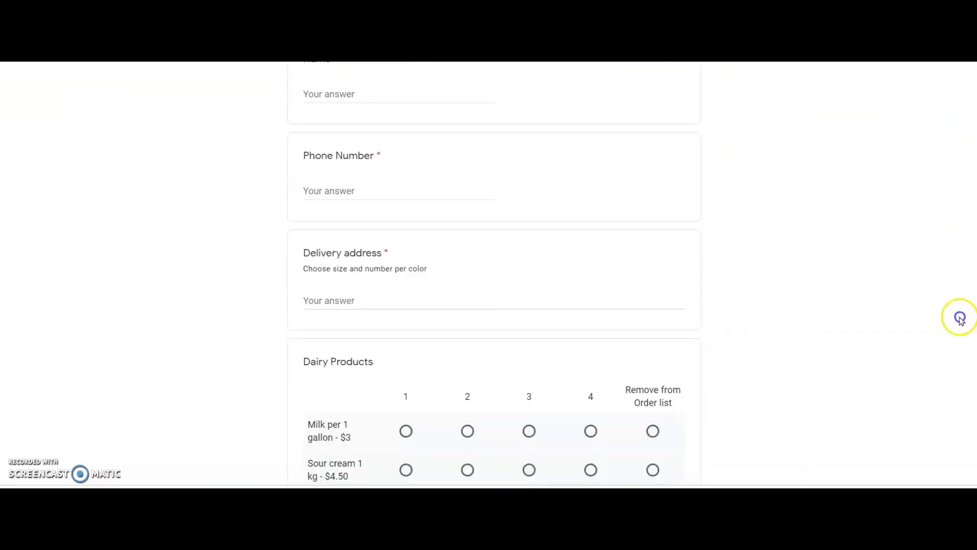
{"action": "scroll", "coordinate": [970, 382], "scroll_direction": "down", "scroll_amount": 6}
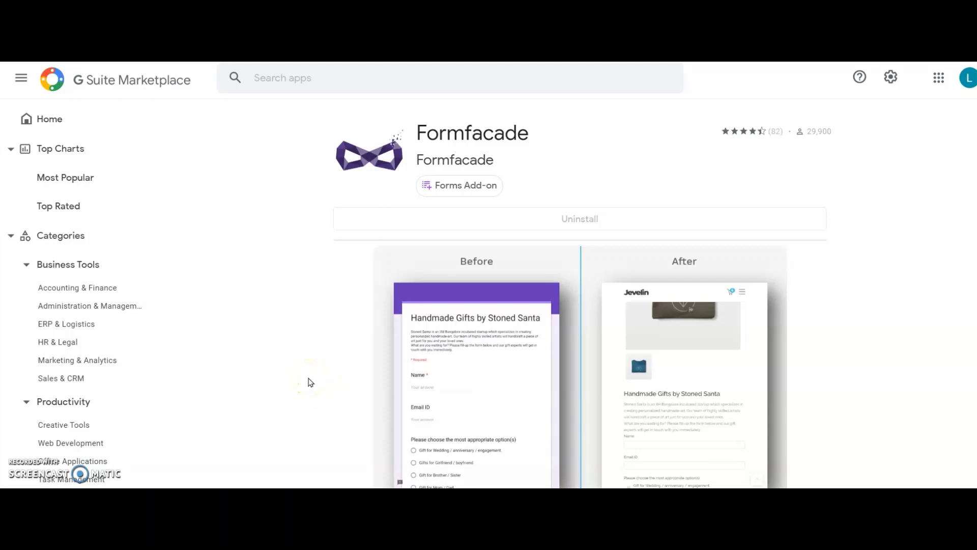
- Scroll the Formfacade Marketplace listing down to its Overview and back up
{"action": "scroll", "coordinate": [310, 382], "scroll_direction": "down", "scroll_amount": 2}
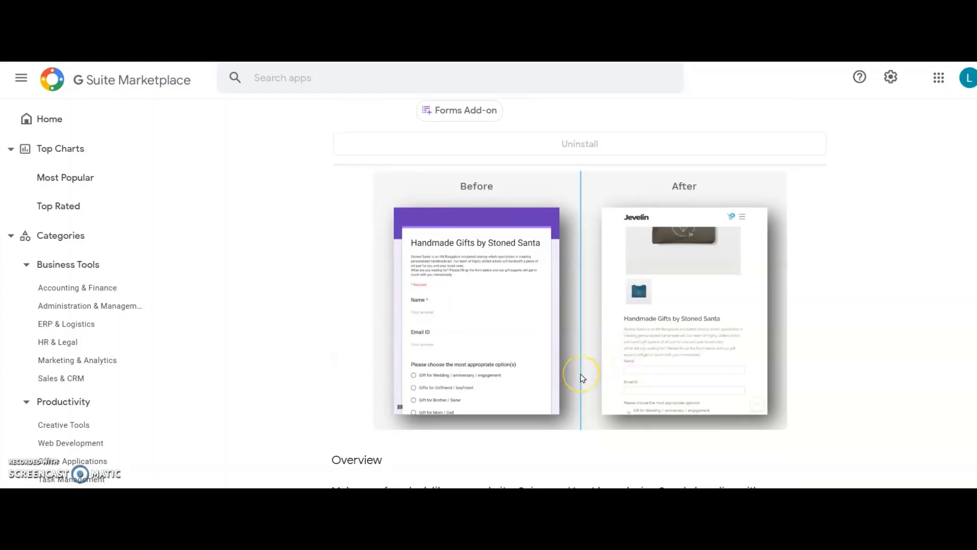
{"action": "scroll", "coordinate": [583, 378], "scroll_direction": "down", "scroll_amount": 3}
{"action": "scroll", "coordinate": [583, 377], "scroll_direction": "up", "scroll_amount": 4}
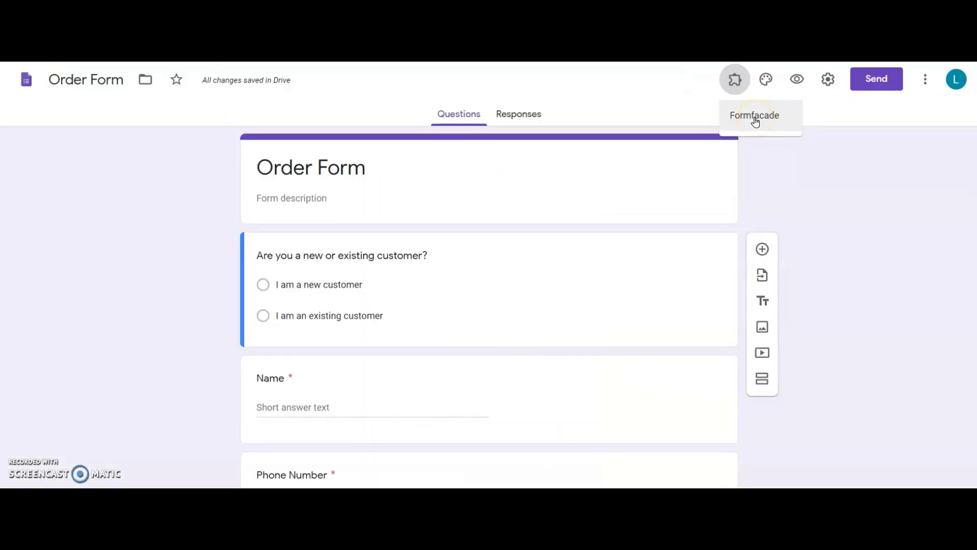
- Generate Formfacade webpage embed code for the Order Form, choosing 'My website is different from the above'
{"action": "left_click", "coordinate": [755, 121]}
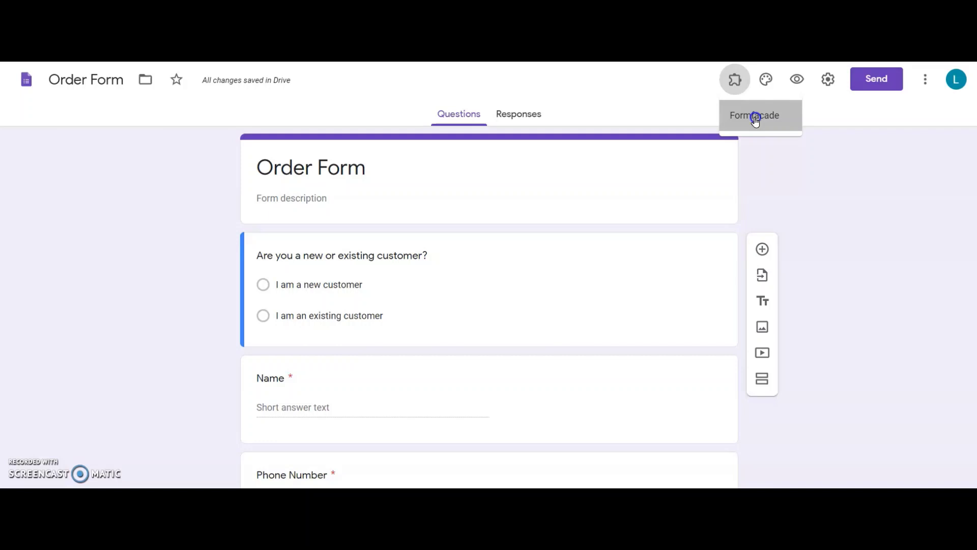
{"action": "left_click", "coordinate": [502, 140]}
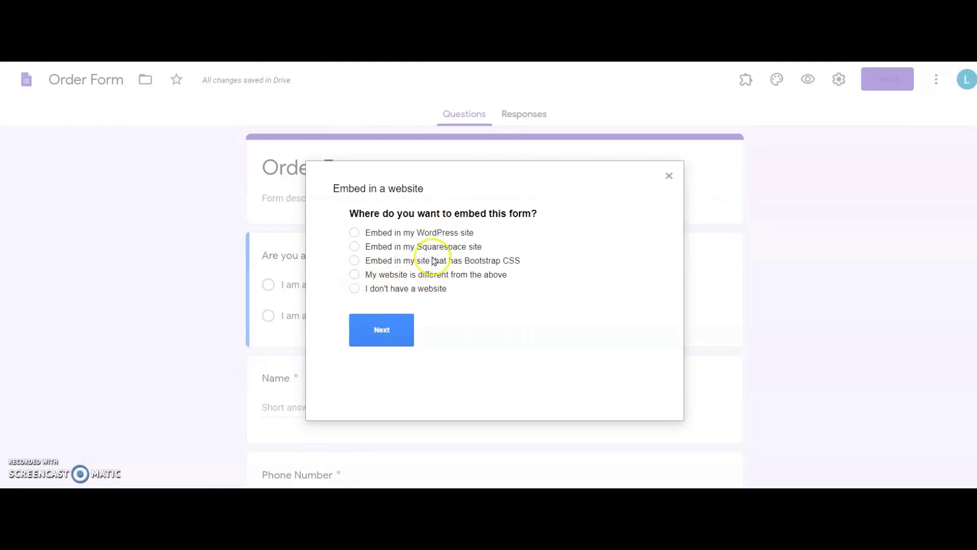
{"action": "left_click", "coordinate": [356, 278]}
{"action": "left_click", "coordinate": [382, 332]}
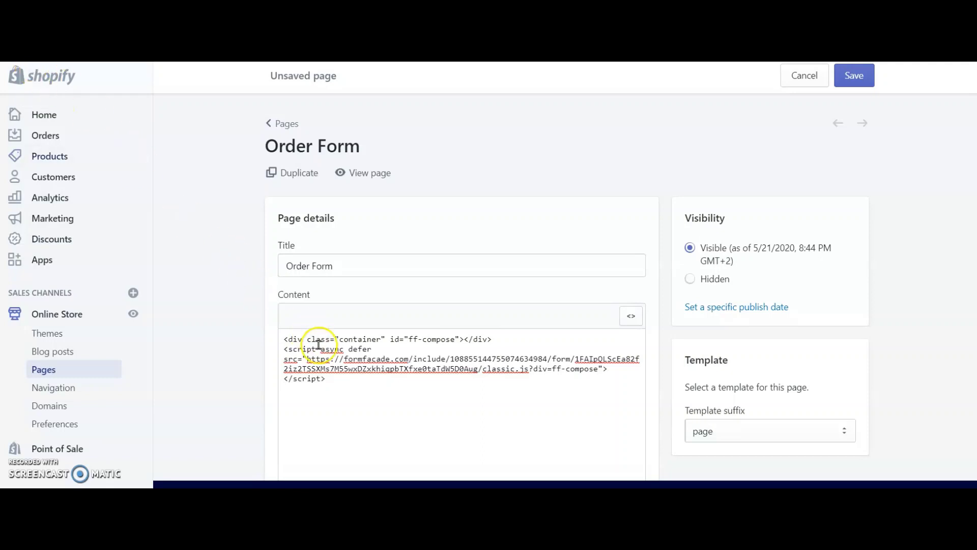
{"action": "left_click", "coordinate": [346, 380]}
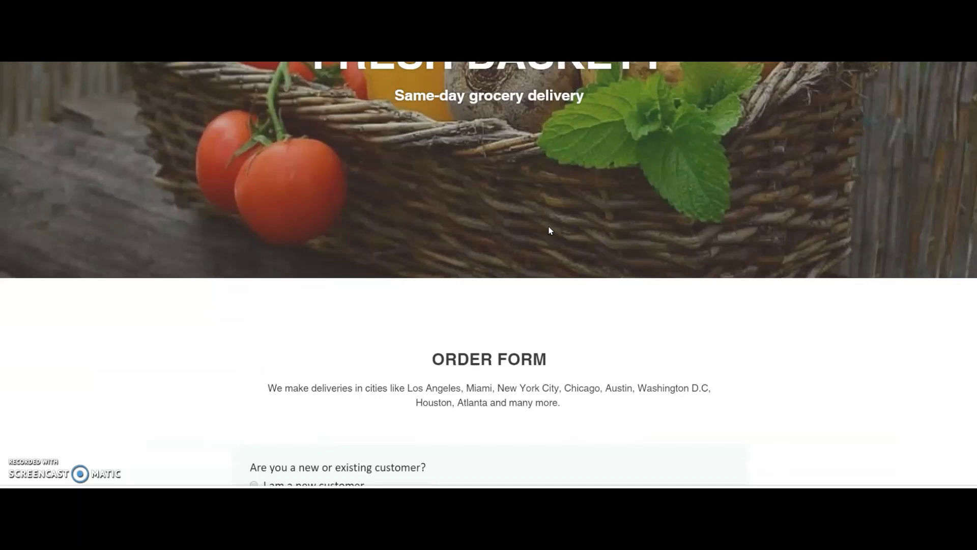
- Scroll the Formfacade form past Name, Phone, Delivery address, Dairy Products and Vegetables tables to SUBMIT
{"action": "scroll", "coordinate": [550, 230], "scroll_direction": "down", "scroll_amount": 3}
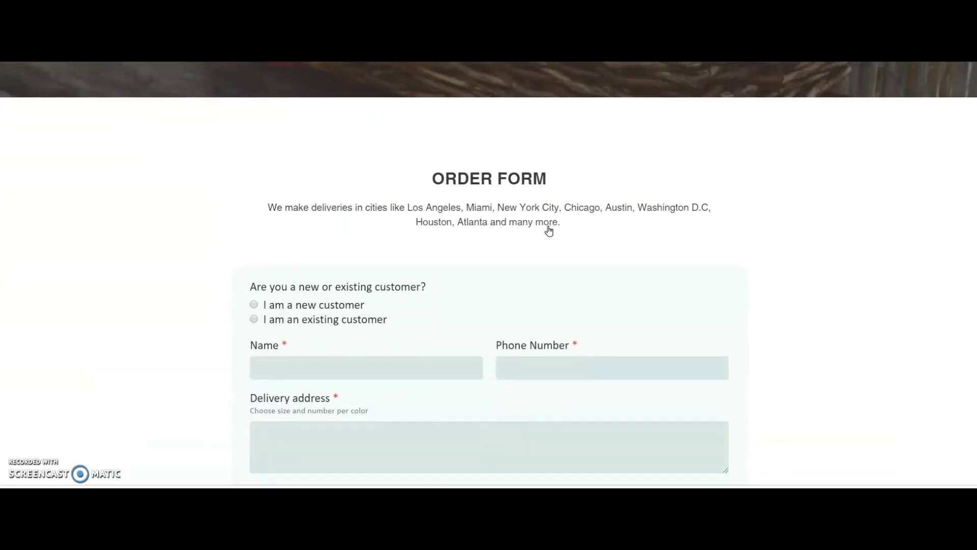
{"action": "scroll", "coordinate": [549, 231], "scroll_direction": "down", "scroll_amount": 1}
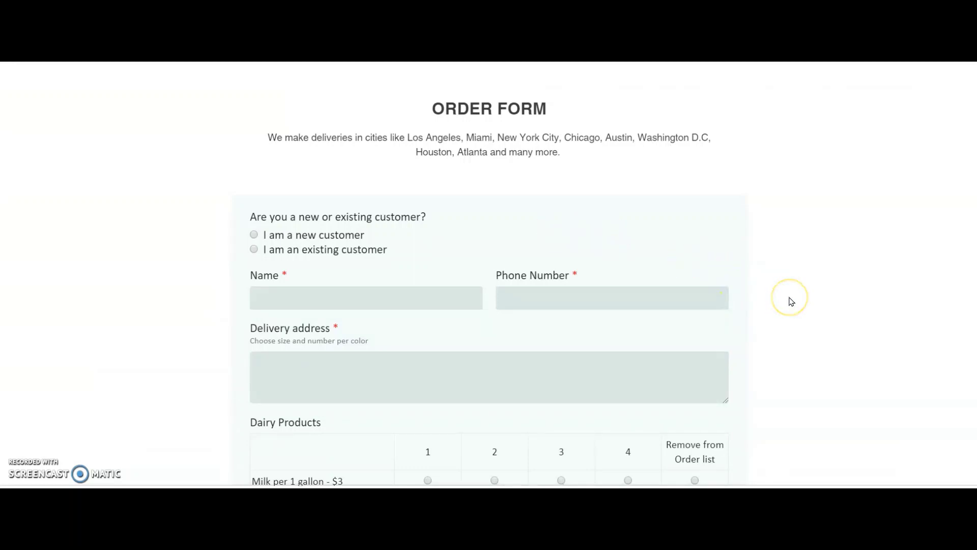
{"action": "scroll", "coordinate": [791, 300], "scroll_direction": "down", "scroll_amount": 1}
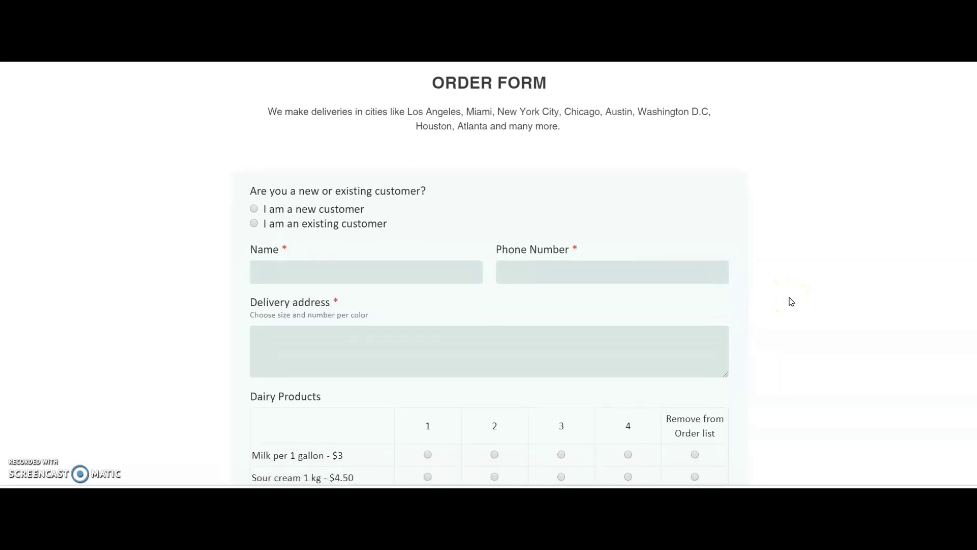
{"action": "scroll", "coordinate": [790, 301], "scroll_direction": "down", "scroll_amount": 2}
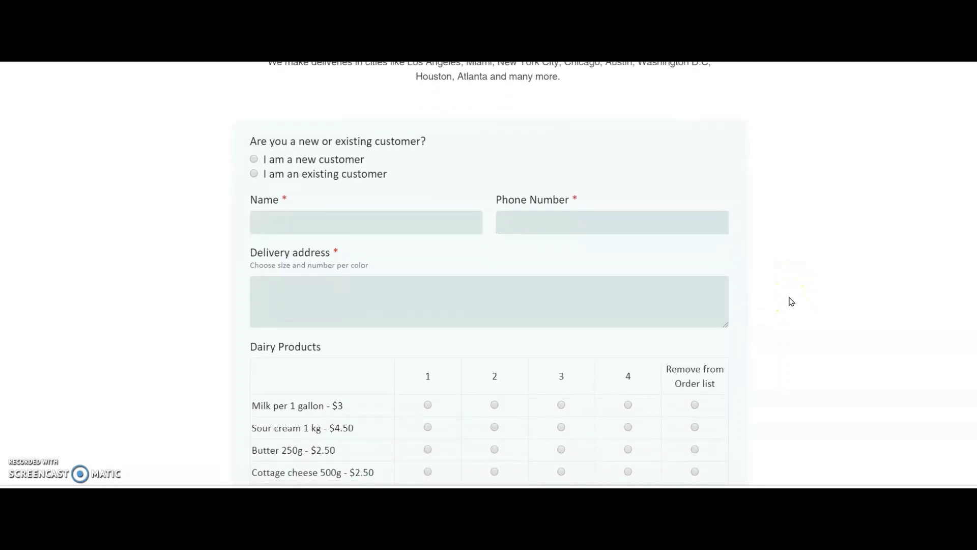
{"action": "scroll", "coordinate": [790, 300], "scroll_direction": "down", "scroll_amount": 4}
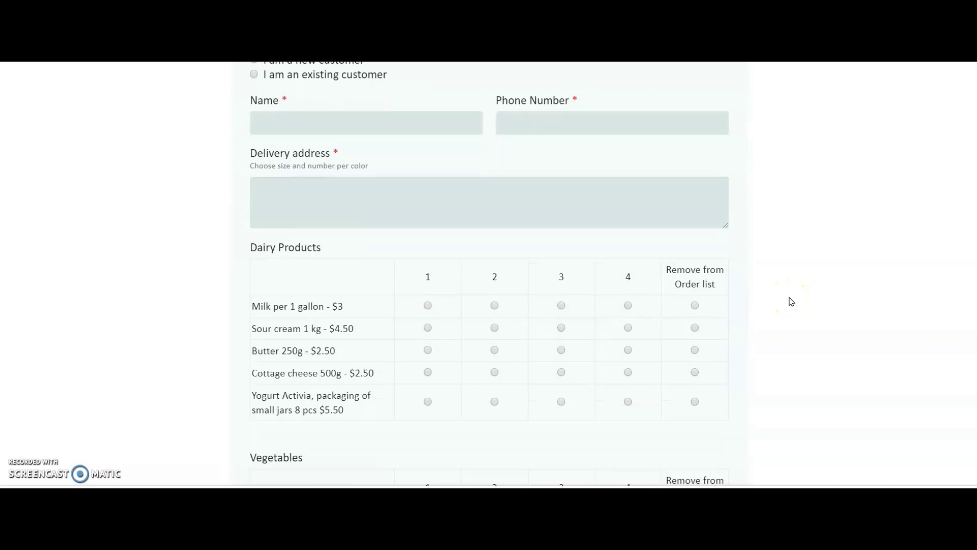
{"action": "scroll", "coordinate": [791, 300], "scroll_direction": "down", "scroll_amount": 3}
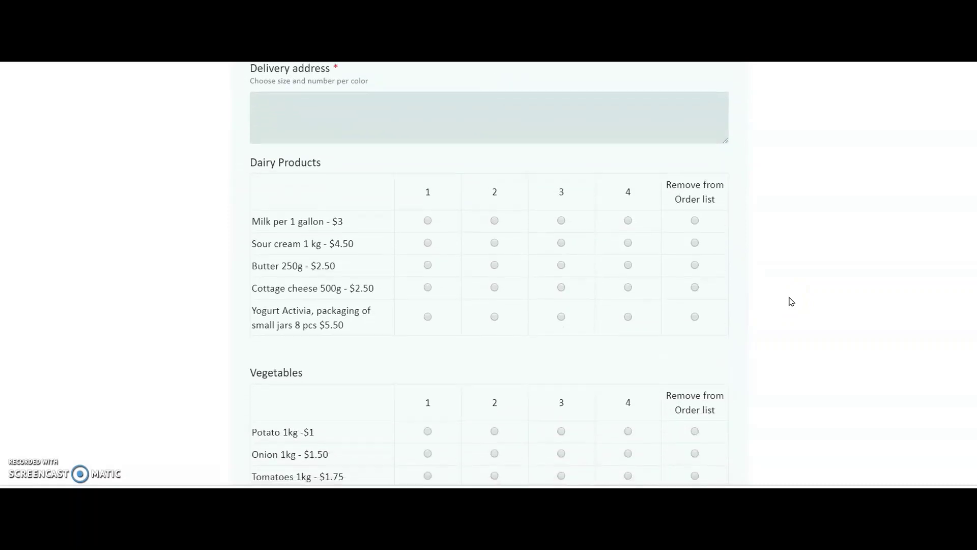
{"action": "scroll", "coordinate": [790, 301], "scroll_direction": "down", "scroll_amount": 3}
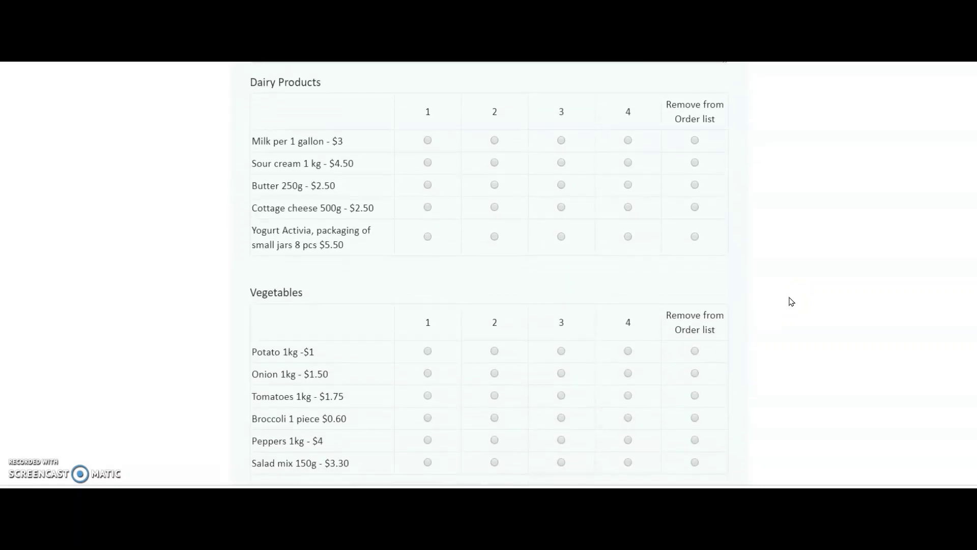
{"action": "scroll", "coordinate": [792, 301], "scroll_direction": "down", "scroll_amount": 3}
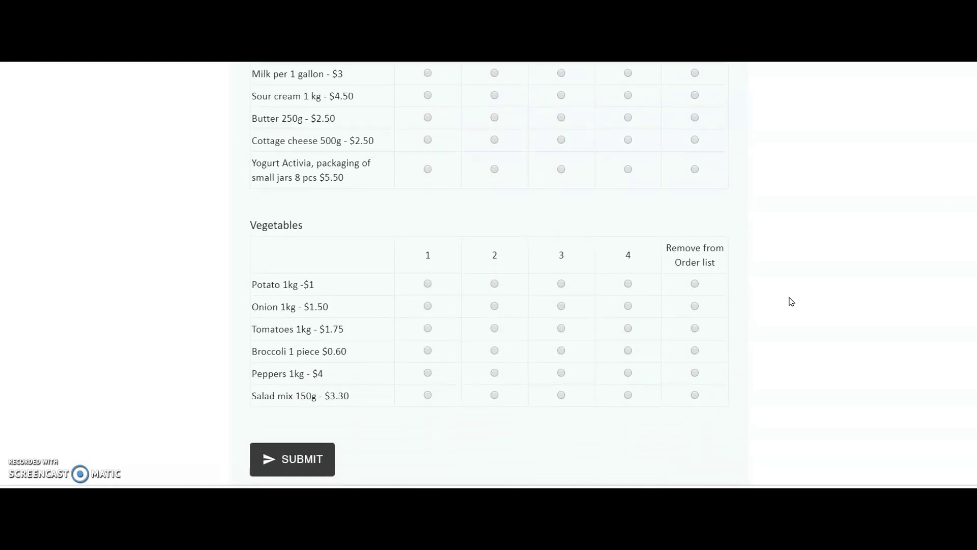
{"action": "scroll", "coordinate": [791, 301], "scroll_direction": "down", "scroll_amount": 2}
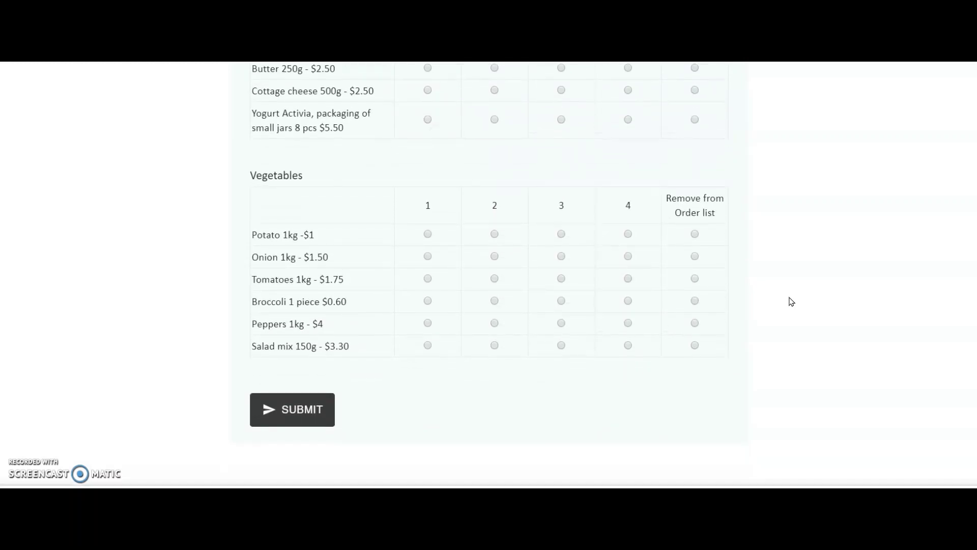